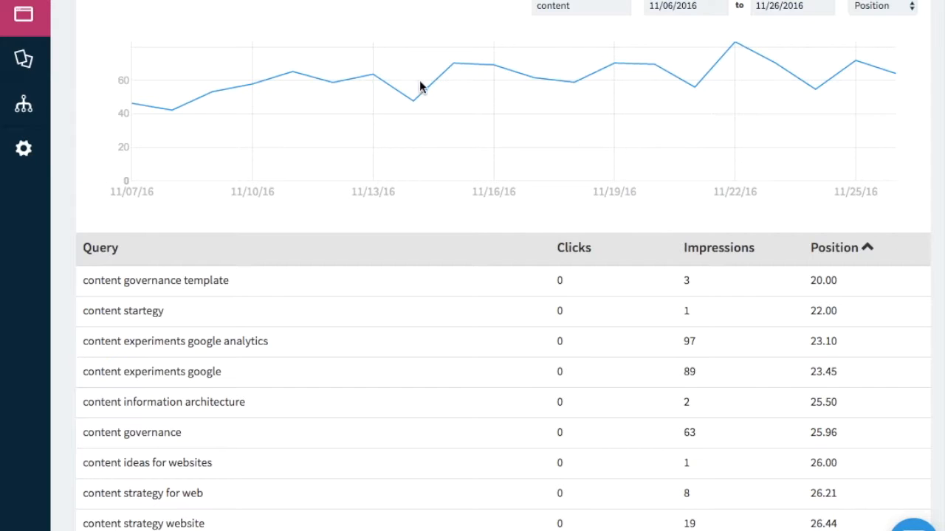
pyautogui.click(40, 26)
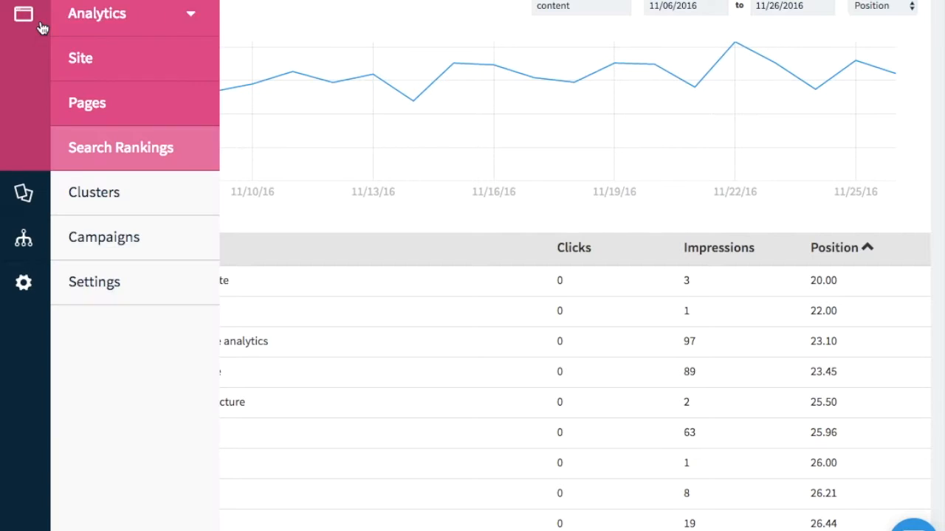
pyautogui.click(137, 168)
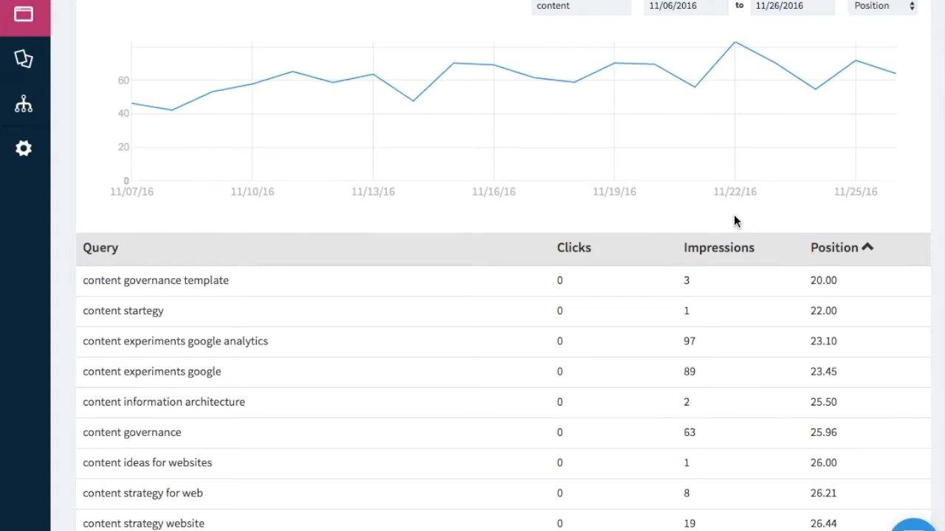
# Step: Start a new campaign named Content Strategy with a start date of 12/01/2016
pyautogui.click(26, 115)
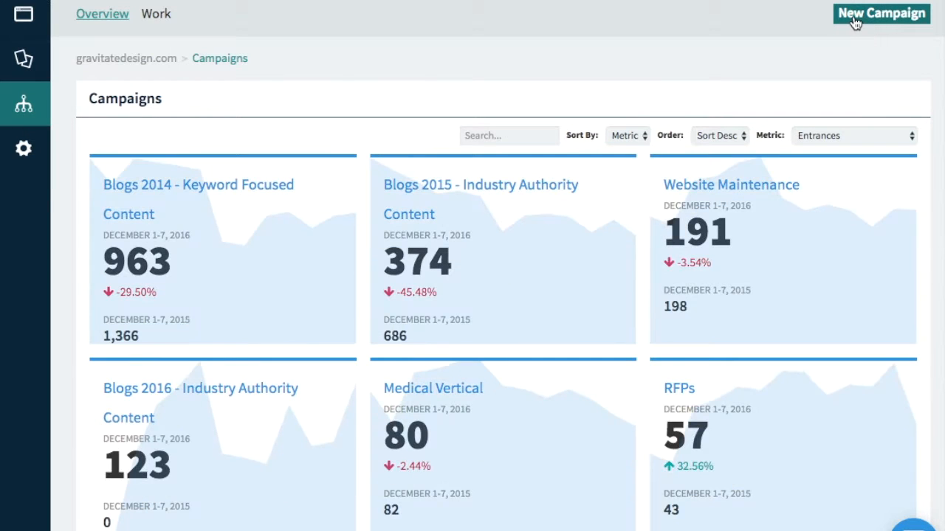
pyautogui.click(854, 18)
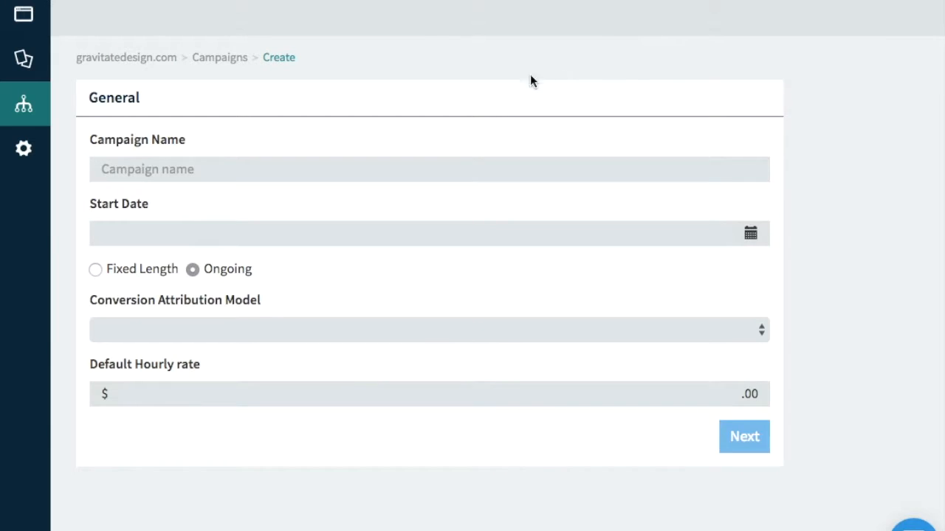
pyautogui.click(386, 173)
pyautogui.write('Con')
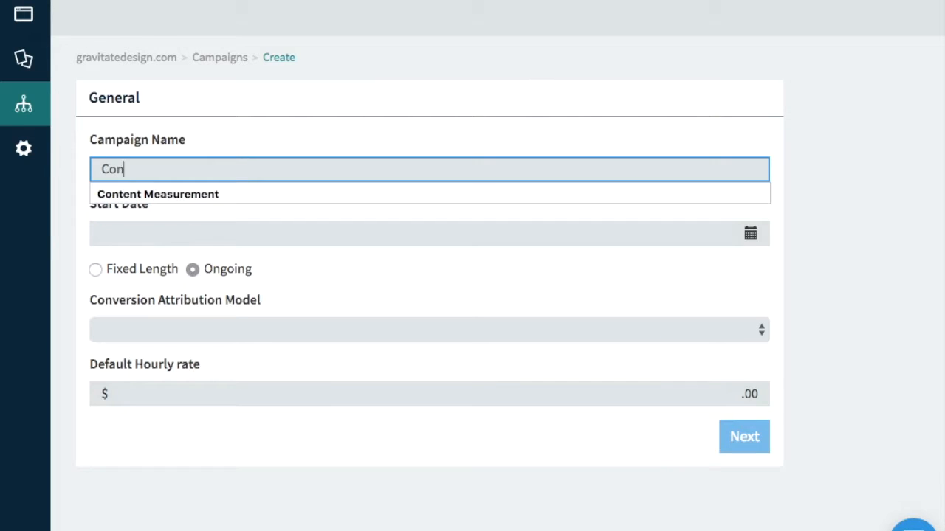
pyautogui.write('tent Strategy')
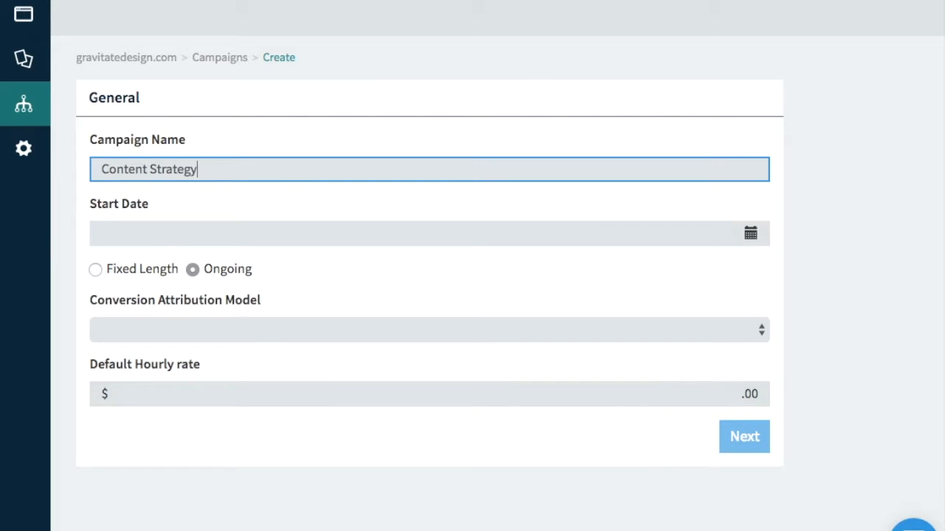
pyautogui.click(751, 237)
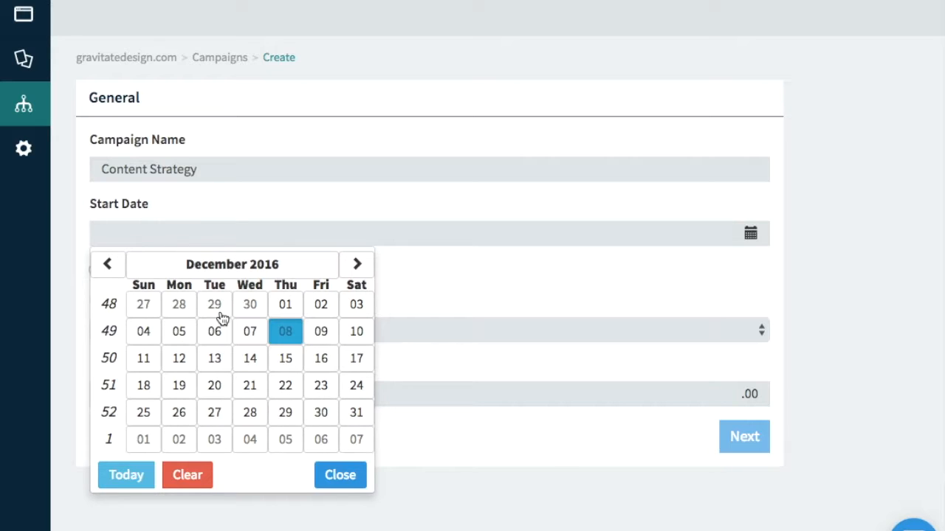
pyautogui.click(285, 304)
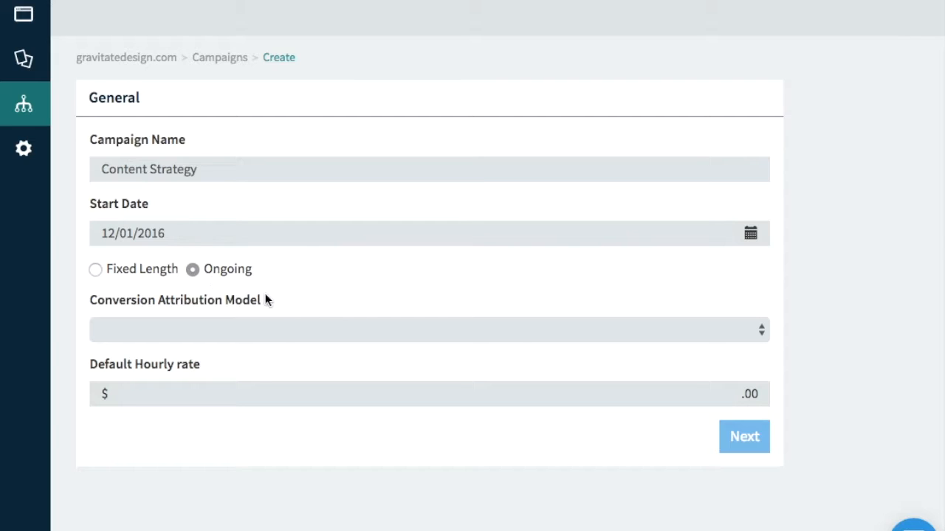
# Step: Set the conversion attribution model to Entrance and the default hourly rate to $1, and continue to the campaign setup
pyautogui.click(328, 329)
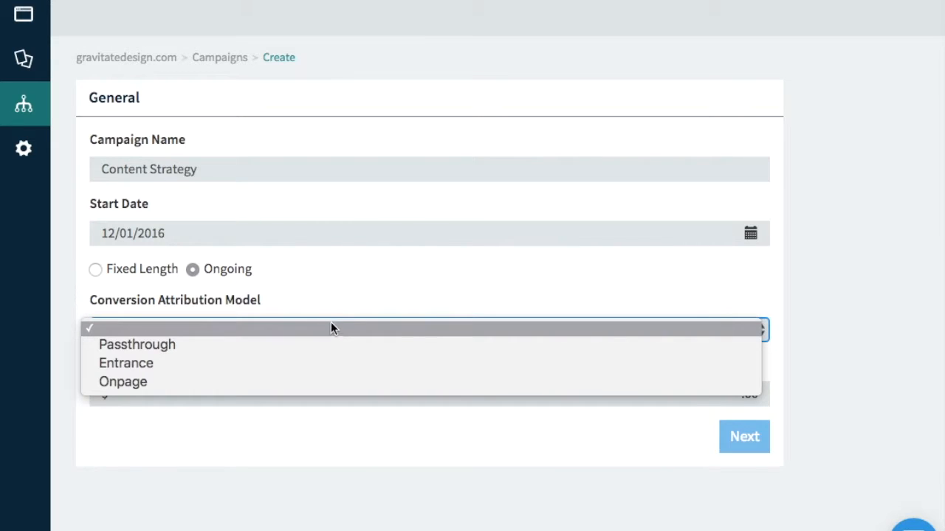
pyautogui.click(239, 364)
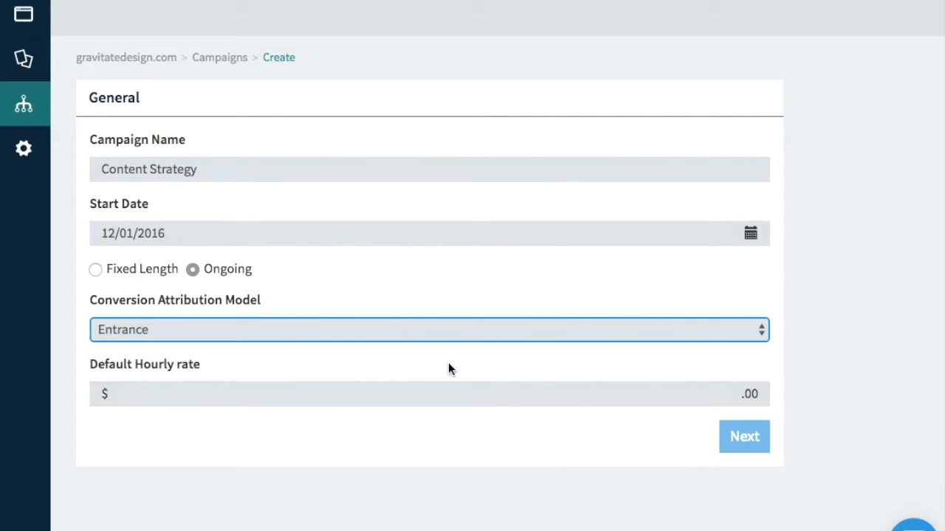
pyautogui.click(532, 390)
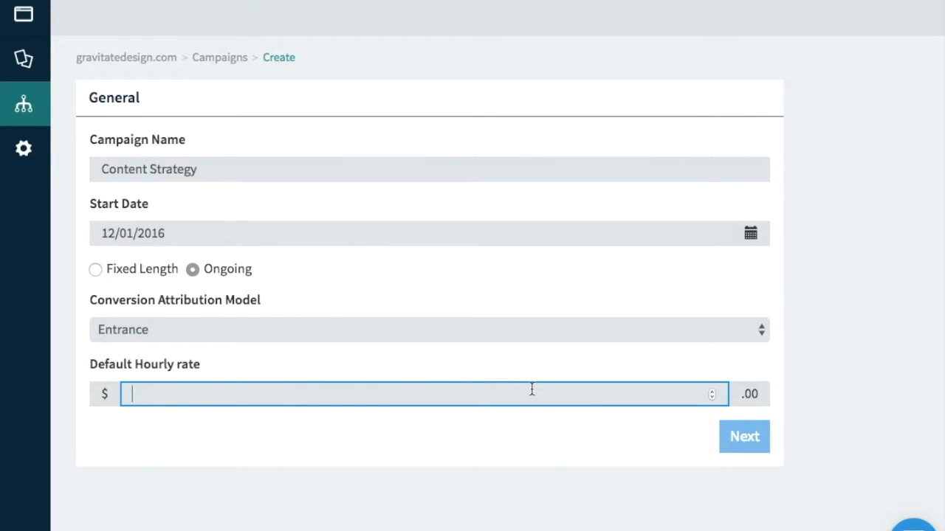
pyautogui.write('1')
pyautogui.click(742, 437)
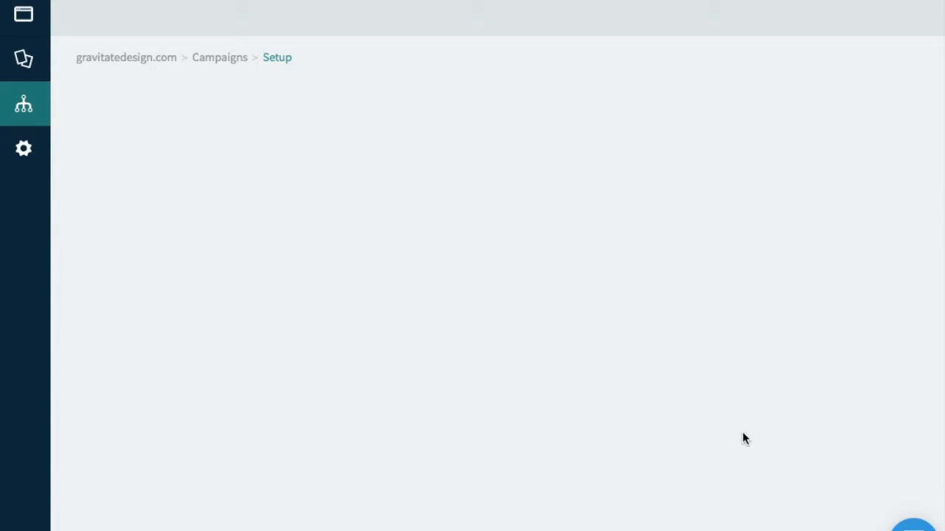
# Step: Add and save an Include rule for page paths that begin with /content-strategy
pyautogui.scroll(-5, 747, 441)
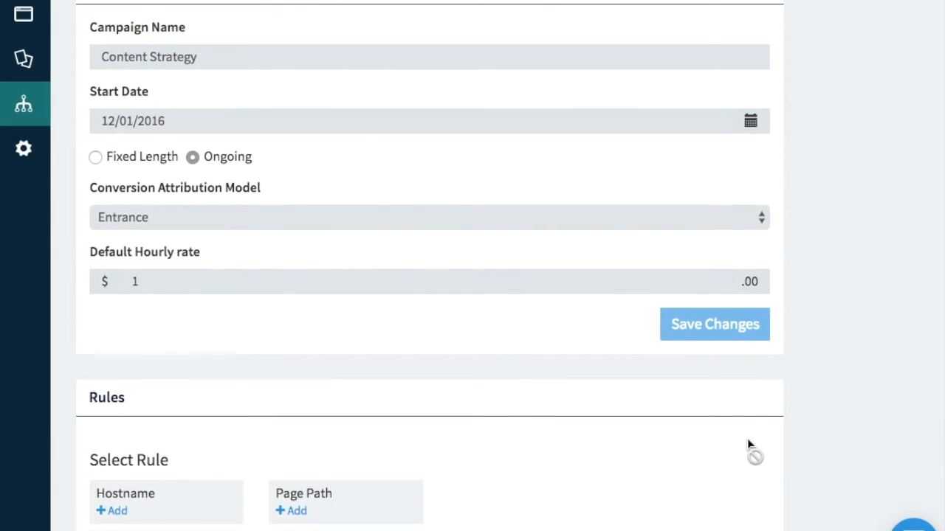
pyautogui.scroll(-2, 747, 438)
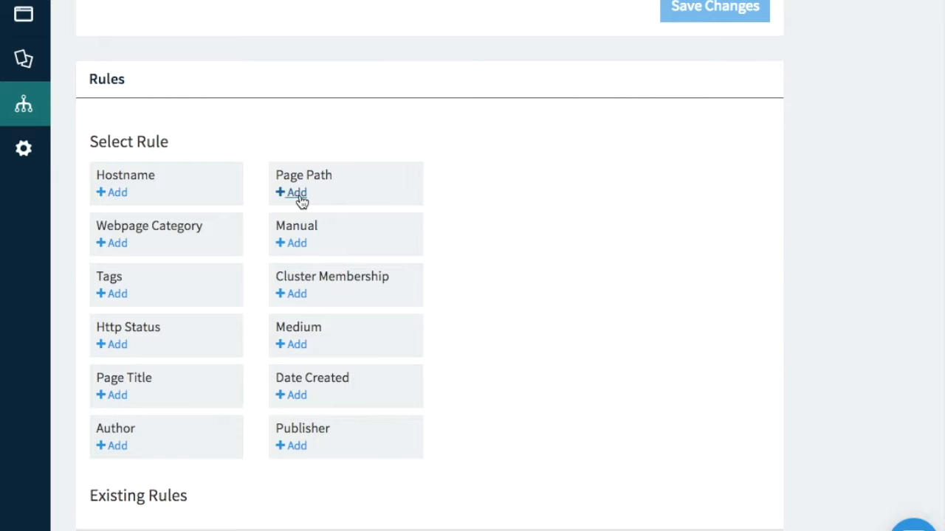
pyautogui.scroll(5, 301, 200)
pyautogui.scroll(-2, 278, 228)
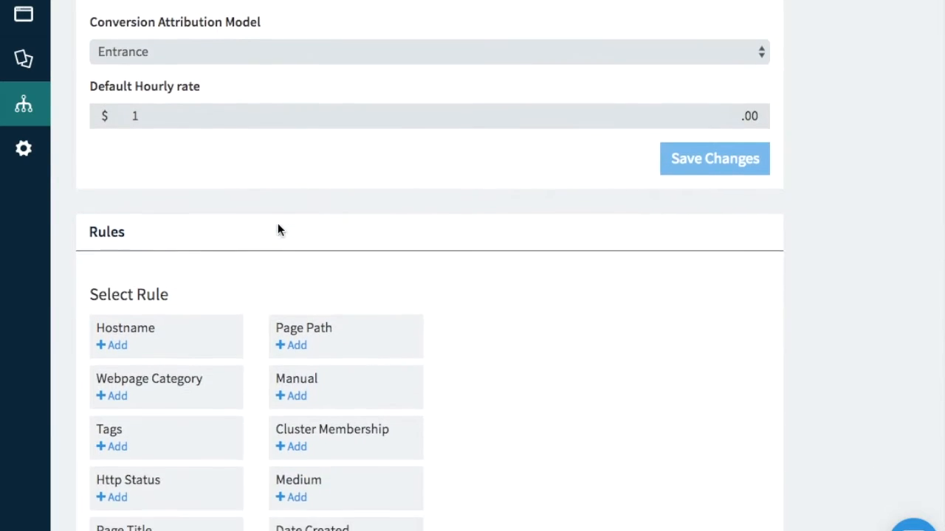
pyautogui.scroll(-1, 278, 229)
pyautogui.click(304, 271)
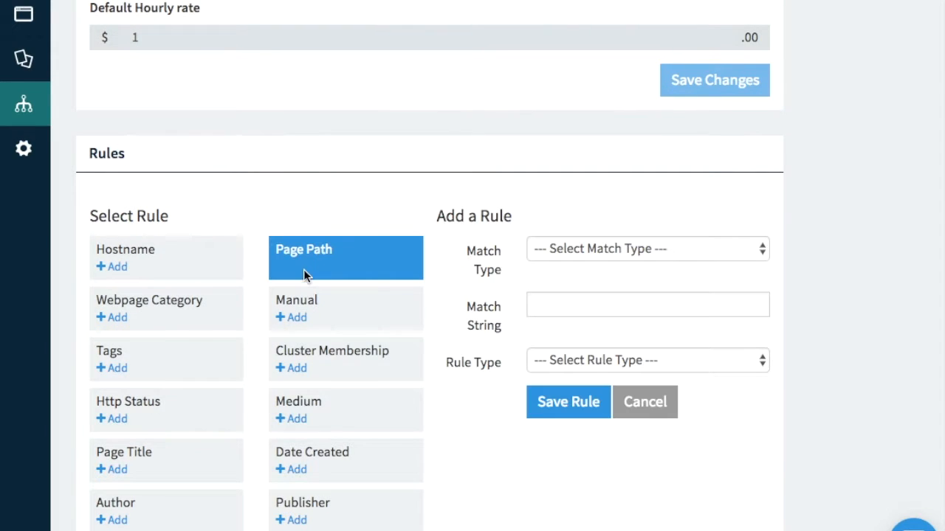
pyautogui.click(662, 248)
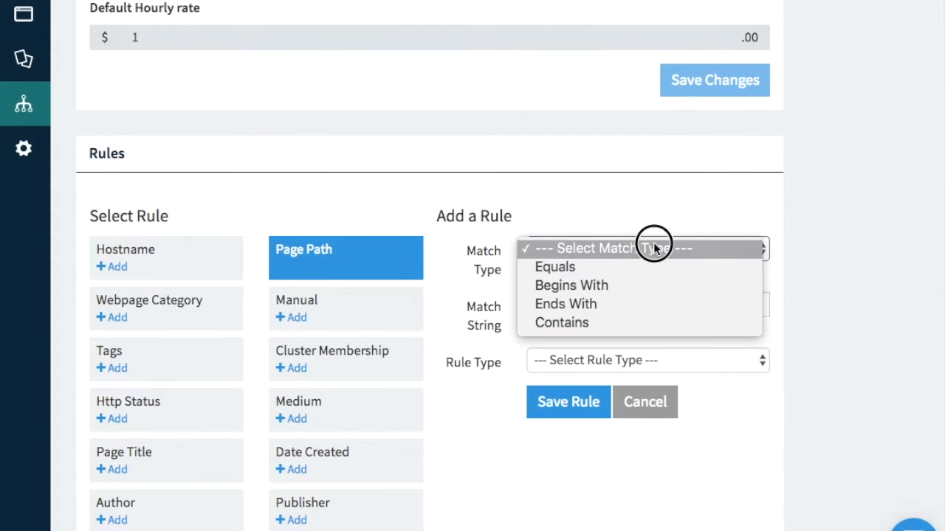
pyautogui.click(603, 285)
pyautogui.click(549, 307)
pyautogui.write('/content-strategy')
pyautogui.click(583, 360)
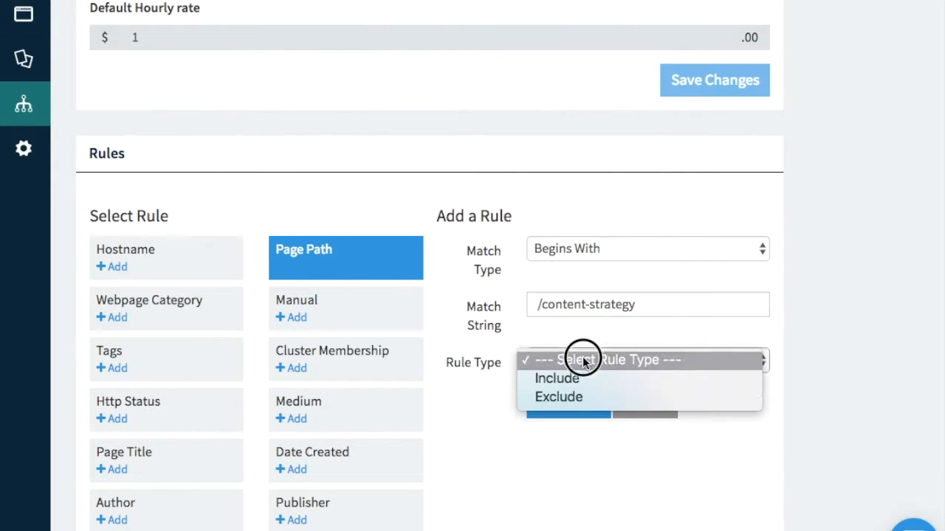
pyautogui.click(571, 379)
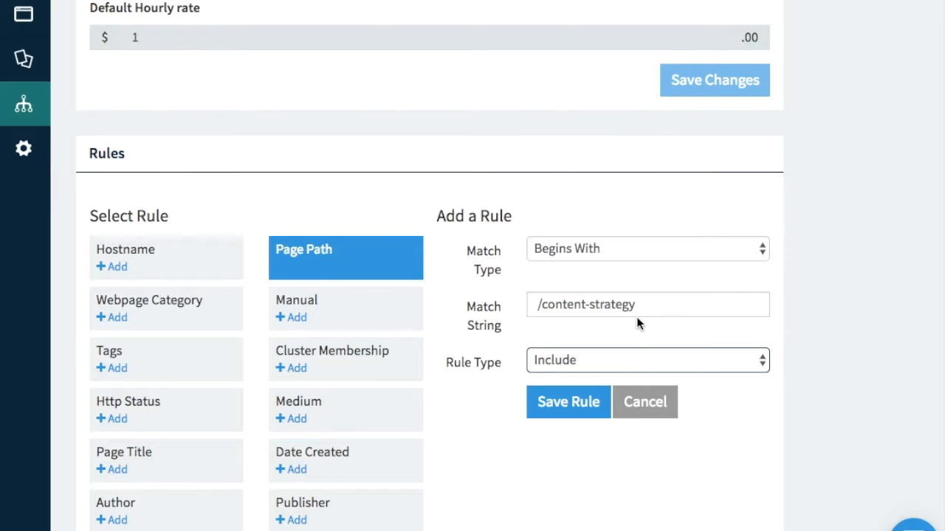
pyautogui.click(569, 402)
# Step: Override the value of the Contact Form Submission: /thank-you goal with $500
pyautogui.scroll(-2, 570, 406)
pyautogui.scroll(-5, 569, 410)
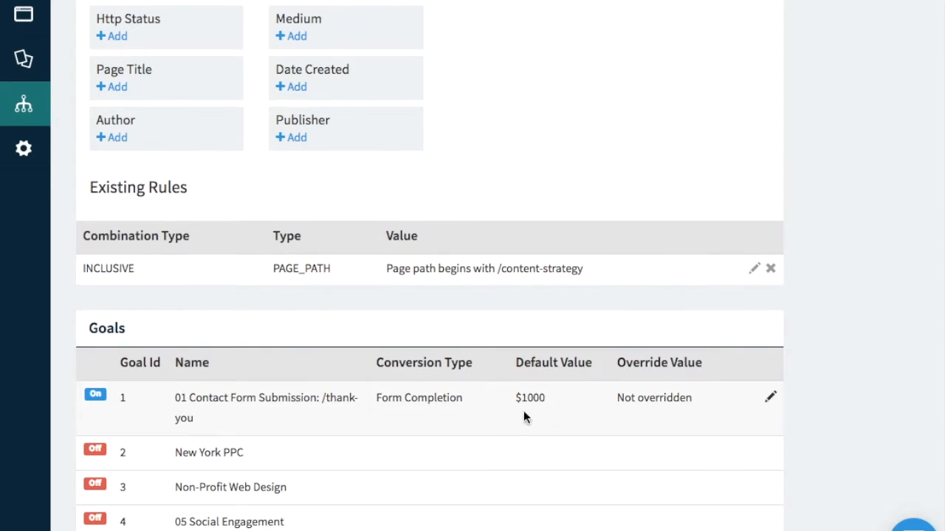
pyautogui.scroll(-2, 436, 463)
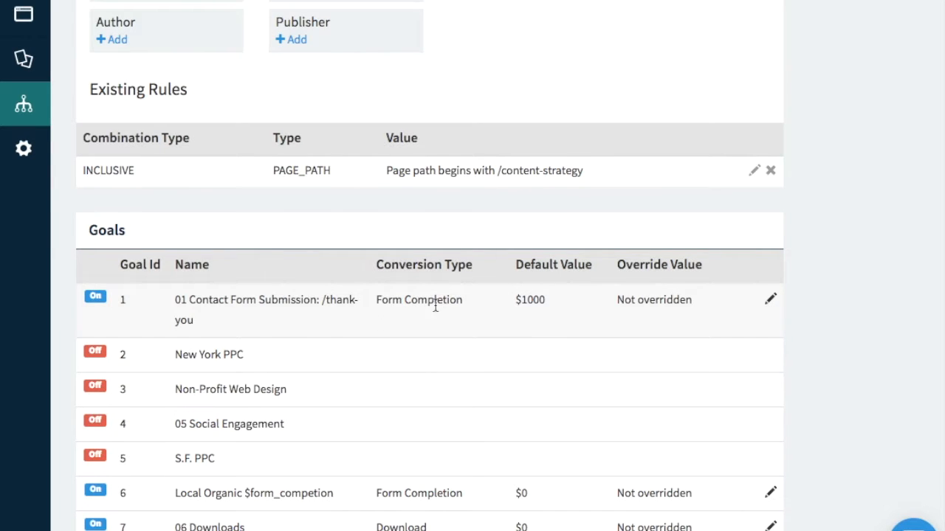
pyautogui.click(770, 299)
pyautogui.click(663, 310)
pyautogui.write('500')
pyautogui.click(772, 303)
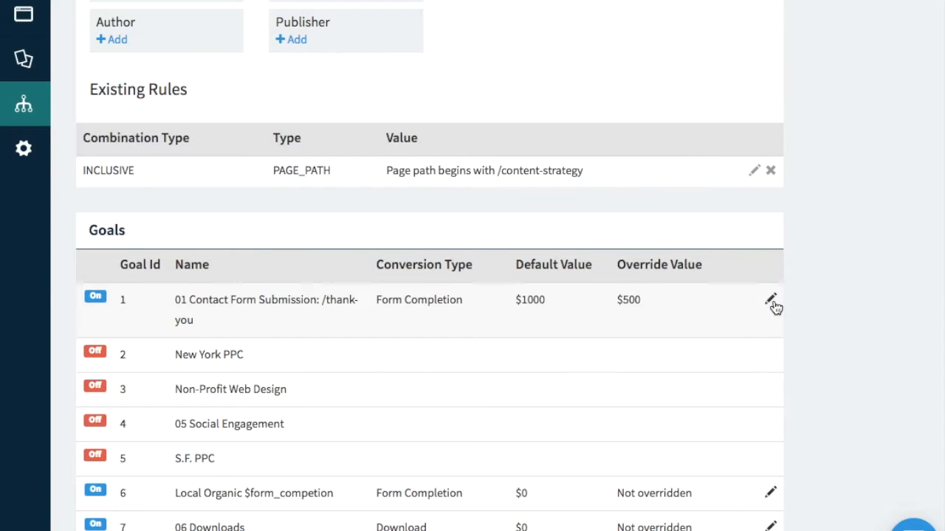
# Step: Override the value of the 06 Downloads goal with $100
pyautogui.scroll(-3, 755, 415)
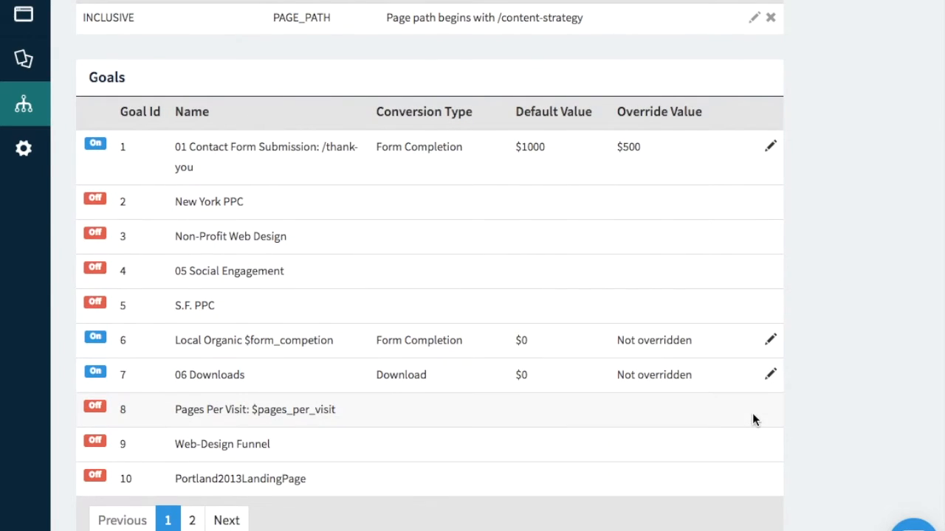
pyautogui.click(771, 375)
pyautogui.click(690, 374)
pyautogui.write('100')
pyautogui.click(771, 375)
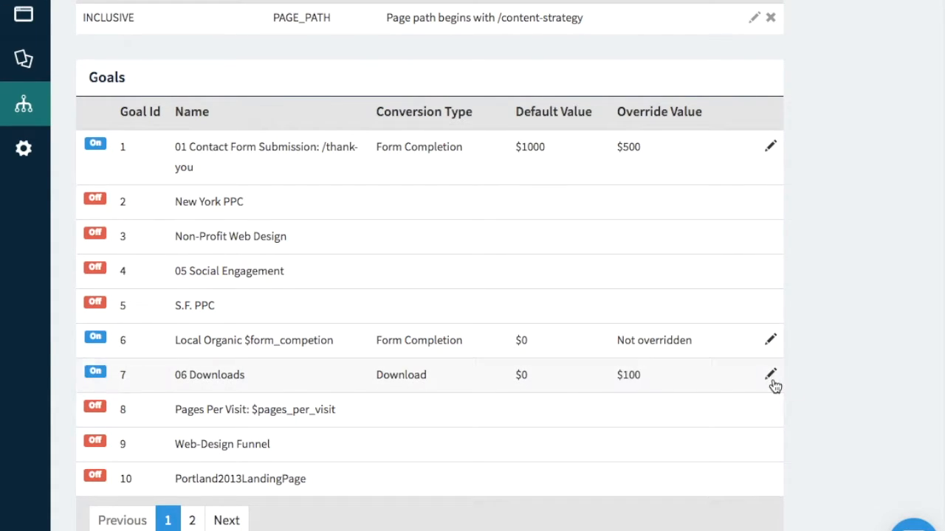
# Step: Review the campaign setup, finish and enable the campaign, and open it once it is built
pyautogui.scroll(-4, 774, 385)
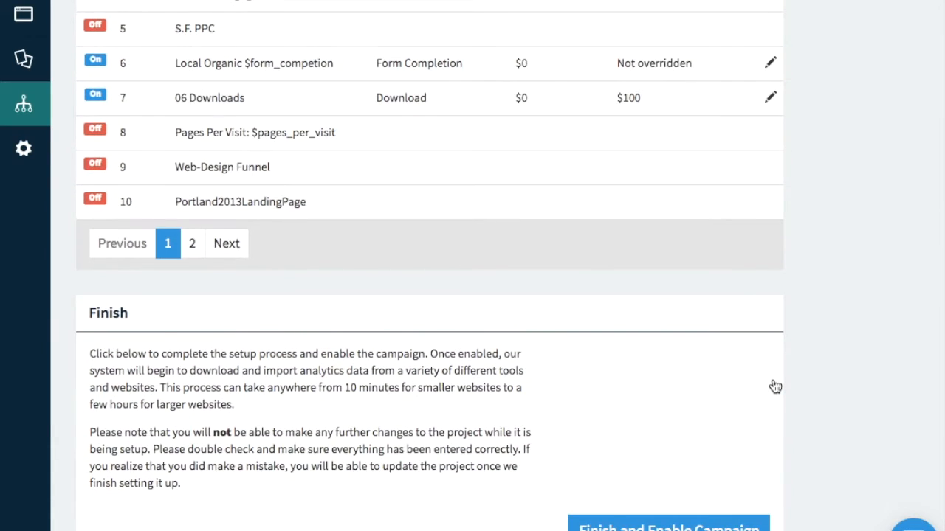
pyautogui.scroll(15, 774, 385)
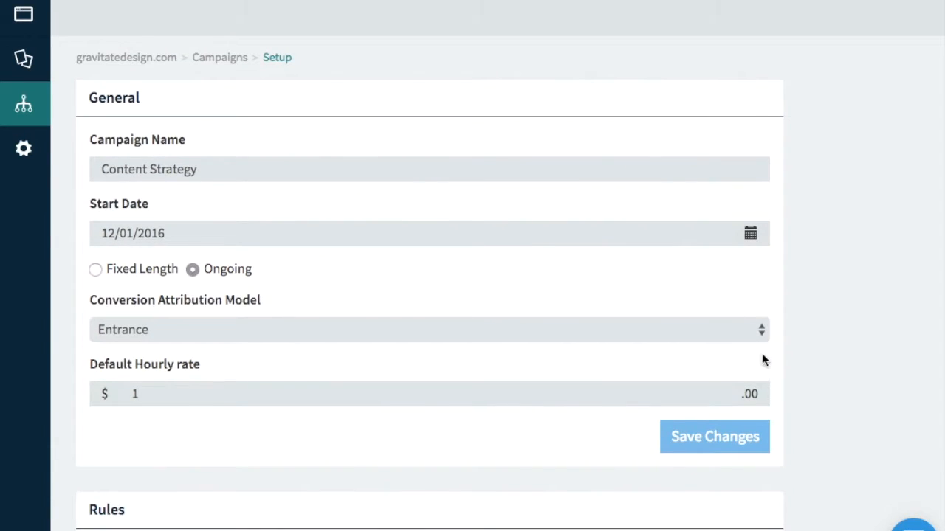
pyautogui.scroll(-7, 659, 277)
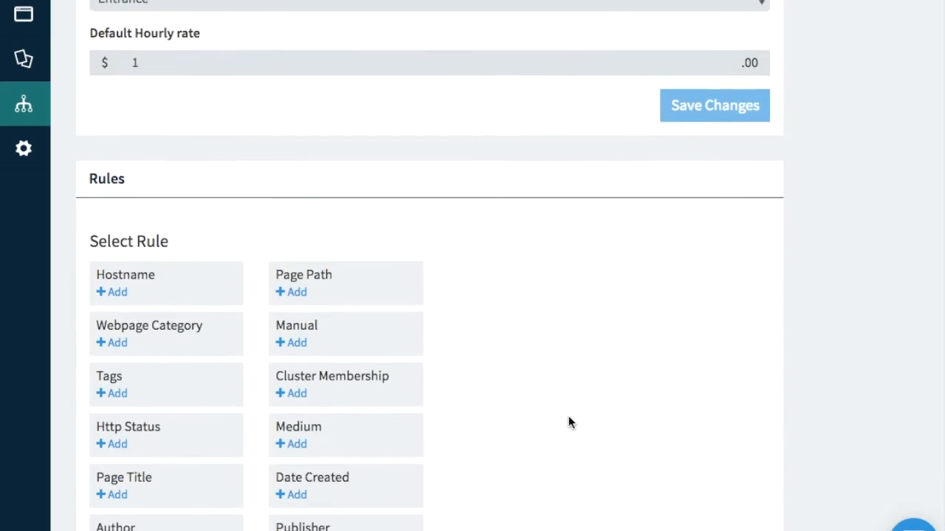
pyautogui.scroll(-6, 569, 417)
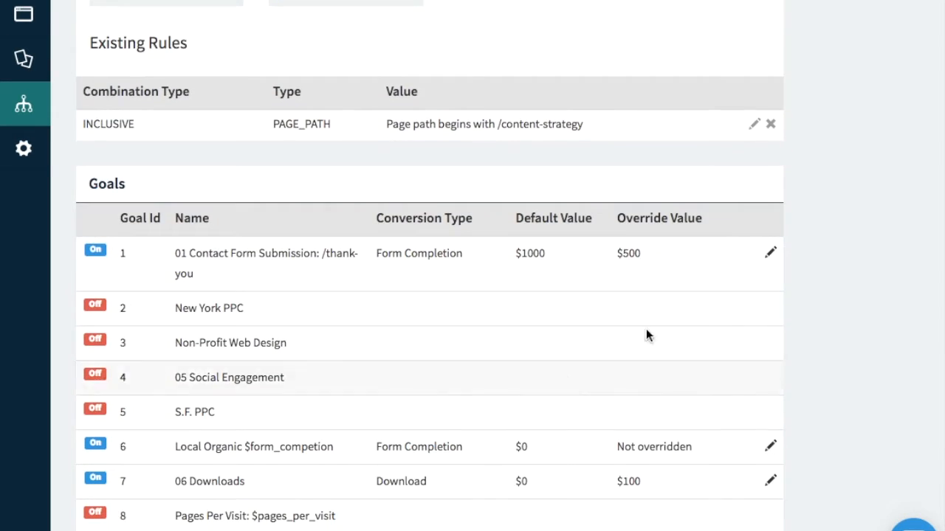
pyautogui.scroll(-5, 565, 334)
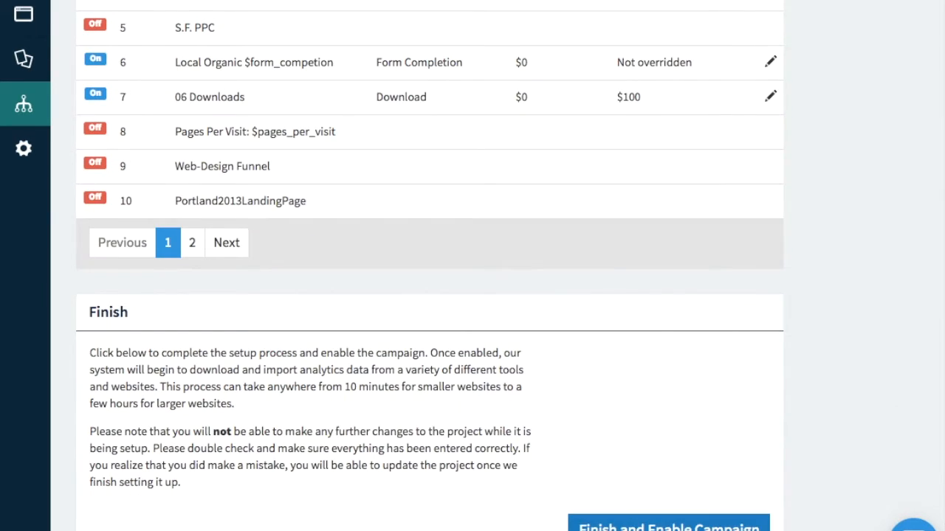
pyautogui.click(632, 524)
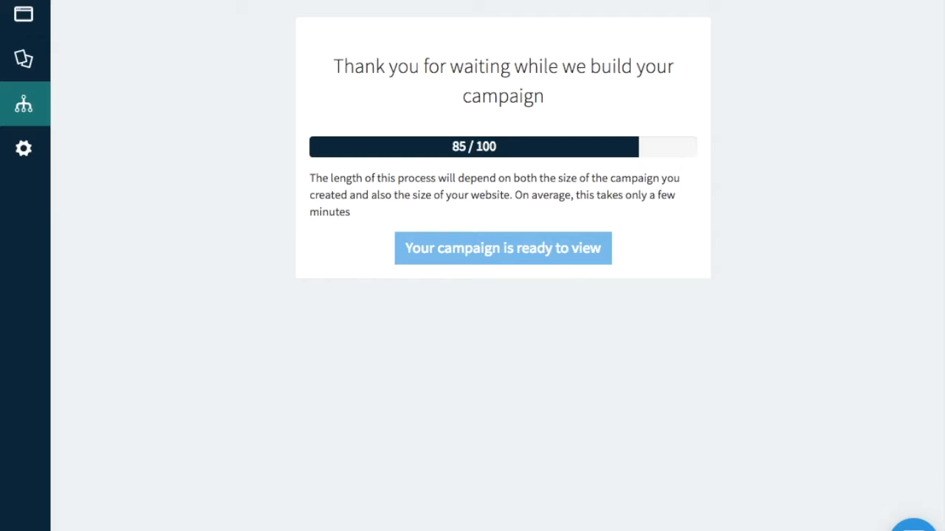
pyautogui.click(482, 260)
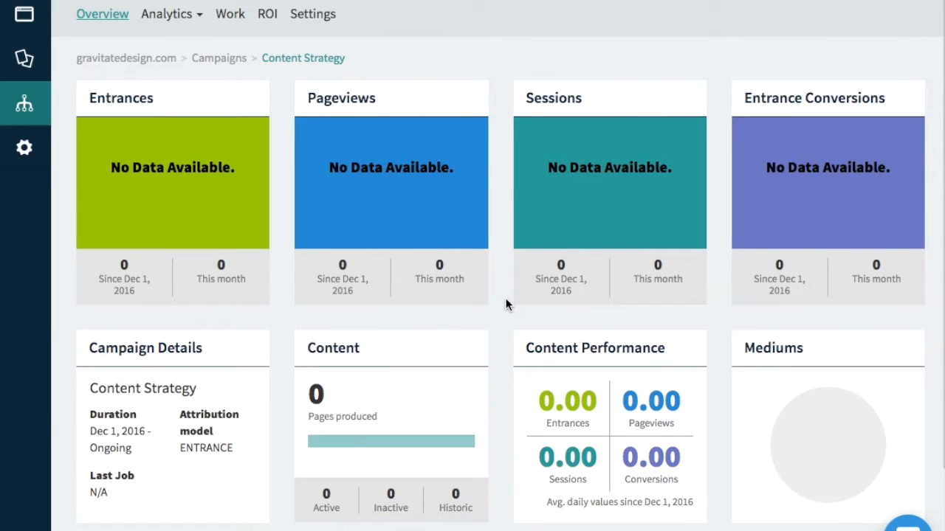
# Step: Start a new job in the campaign's work log, named Landing Page Design with 1 hour
pyautogui.scroll(-2, 505, 304)
pyautogui.scroll(2, 505, 304)
pyautogui.click(229, 16)
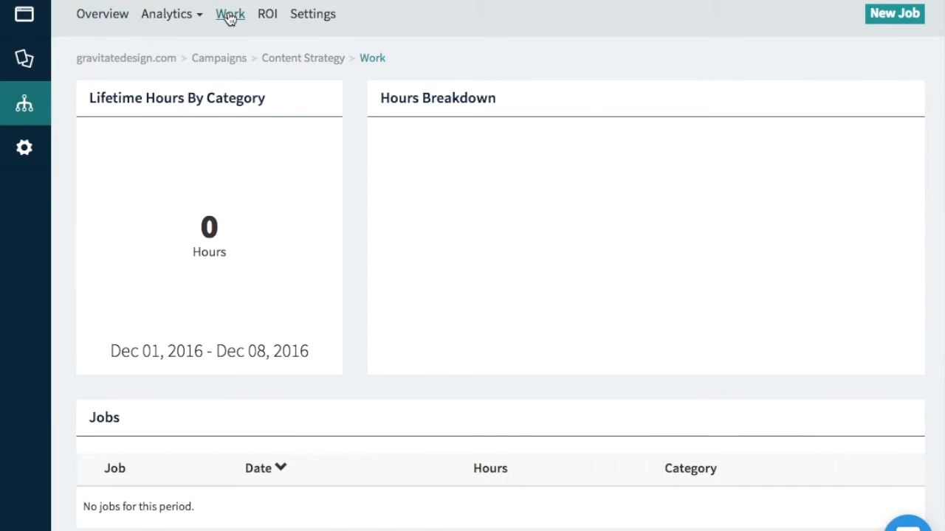
pyautogui.click(877, 18)
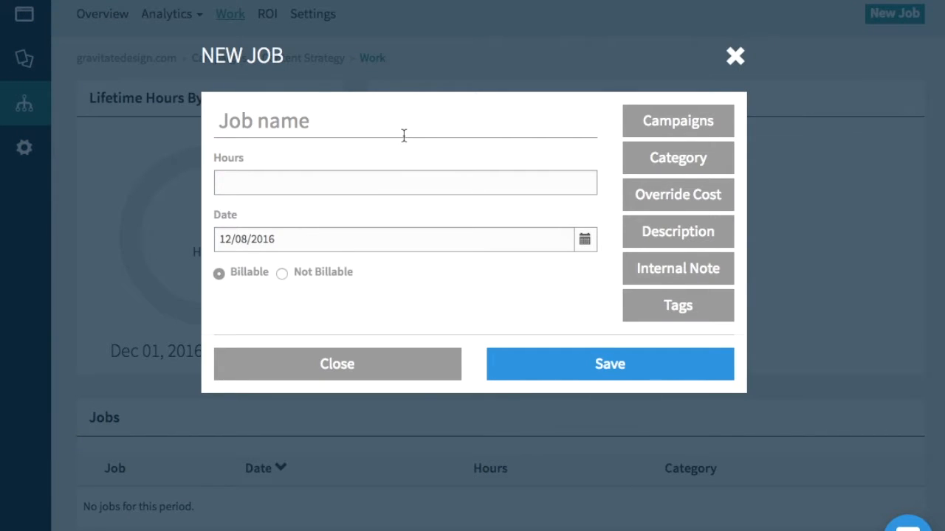
pyautogui.click(404, 135)
pyautogui.write('L')
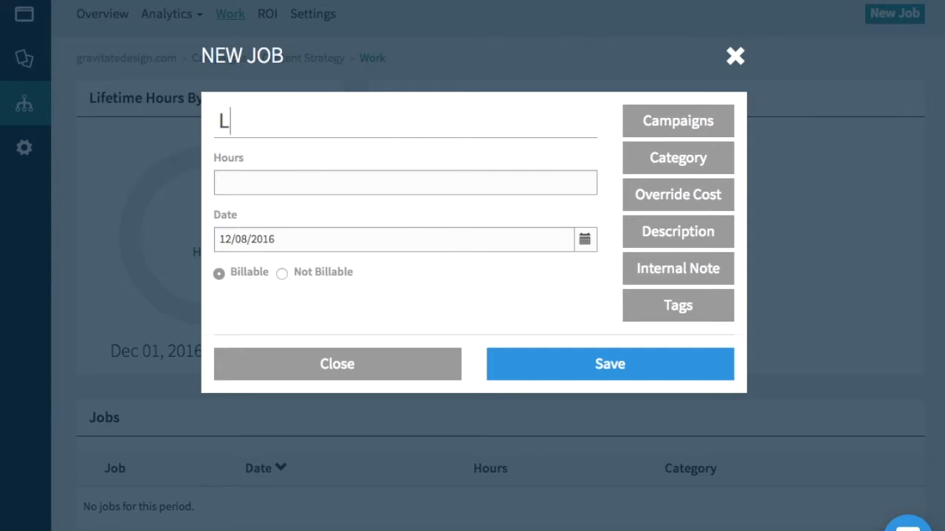
pyautogui.write('anding Page Design')
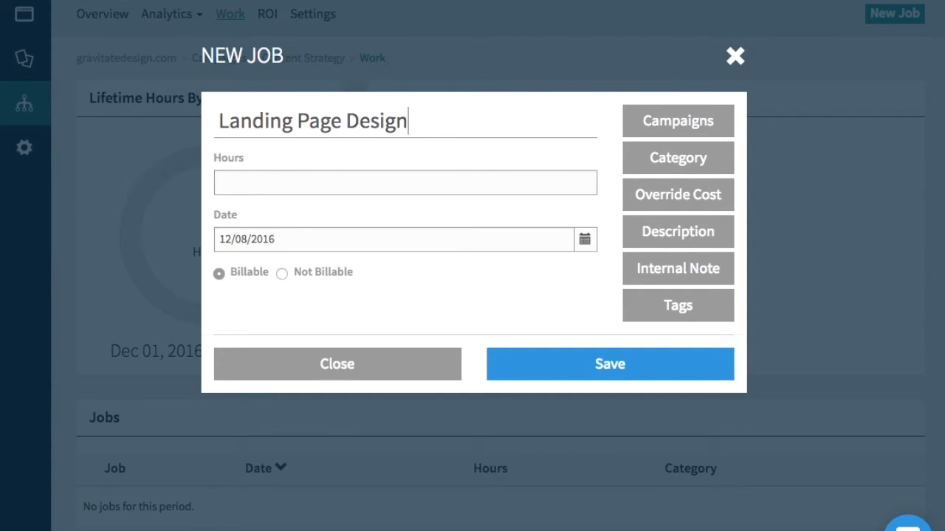
pyautogui.press('Tab')
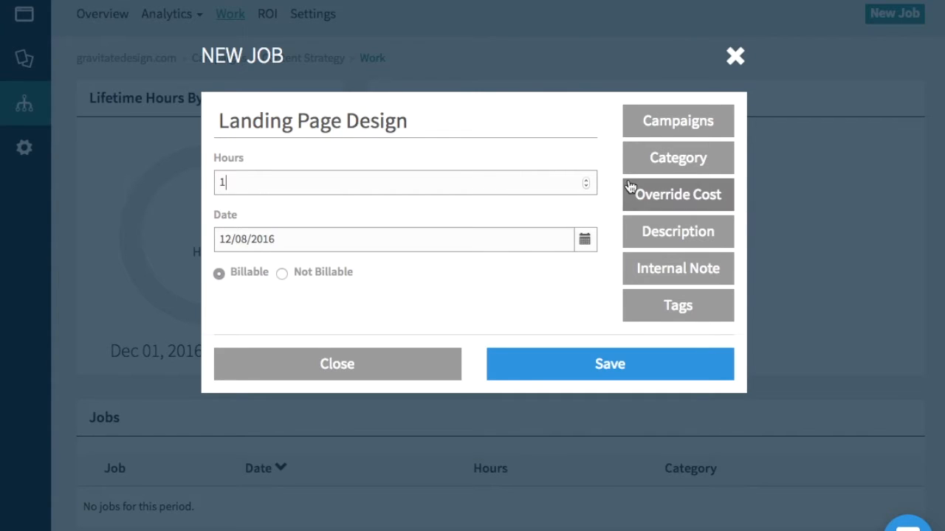
# Step: Assign the Landing Page Design job to the DESIGN category
pyautogui.click(649, 164)
pyautogui.click(424, 326)
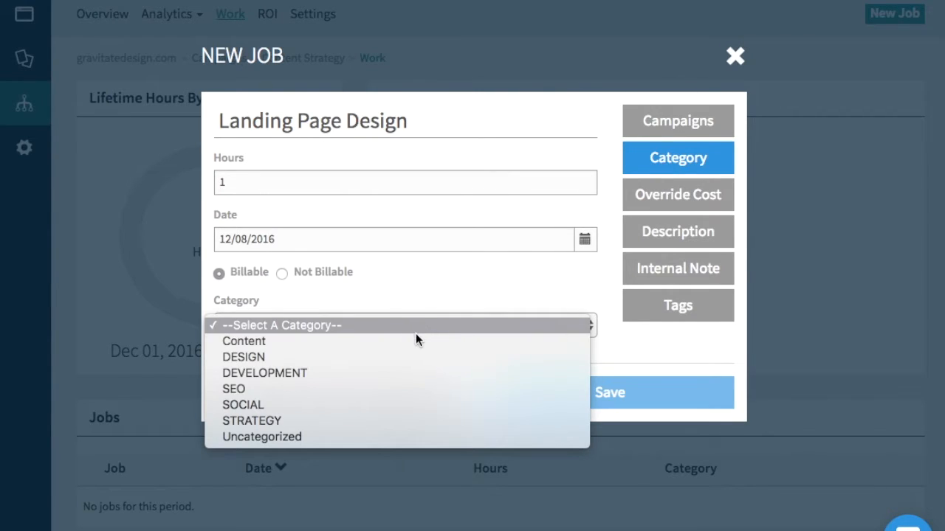
pyautogui.click(363, 356)
# Step: Add the job description "Designed landing page and secondary page templates."
pyautogui.click(652, 229)
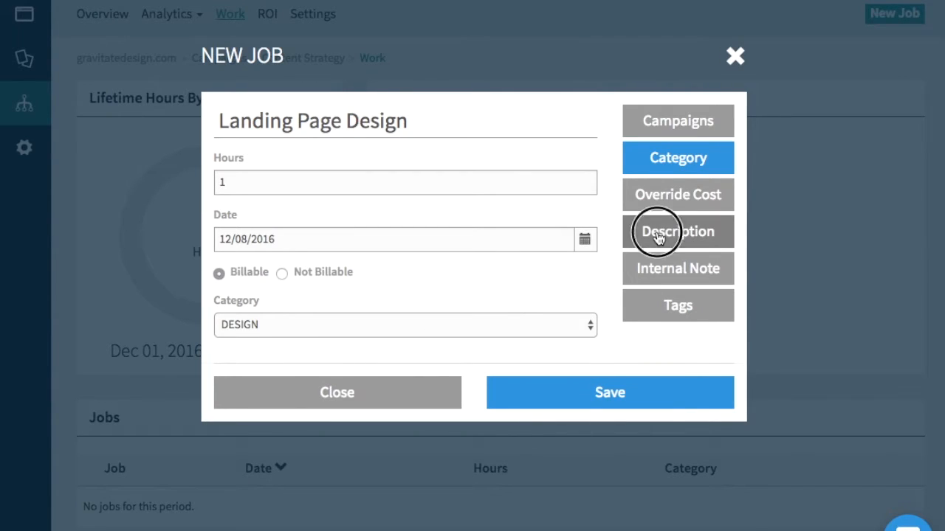
pyautogui.click(347, 473)
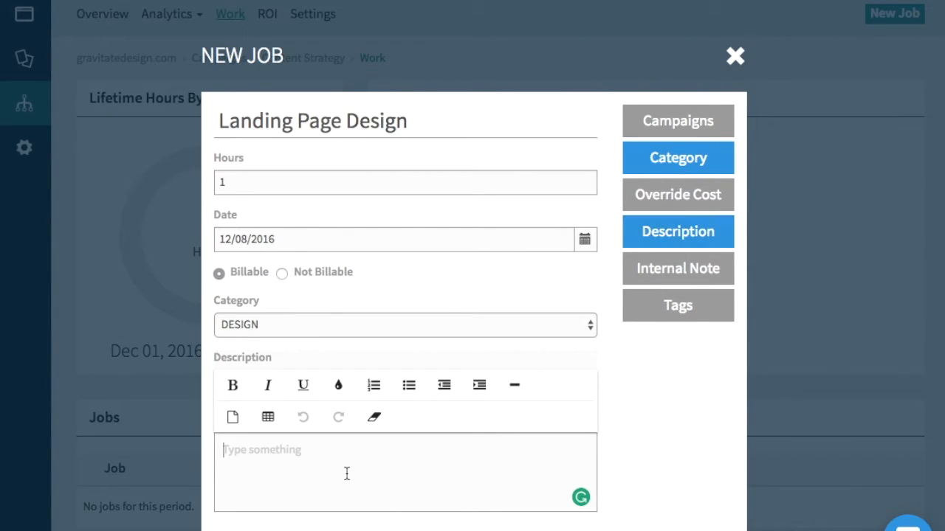
pyautogui.write('Designed la')
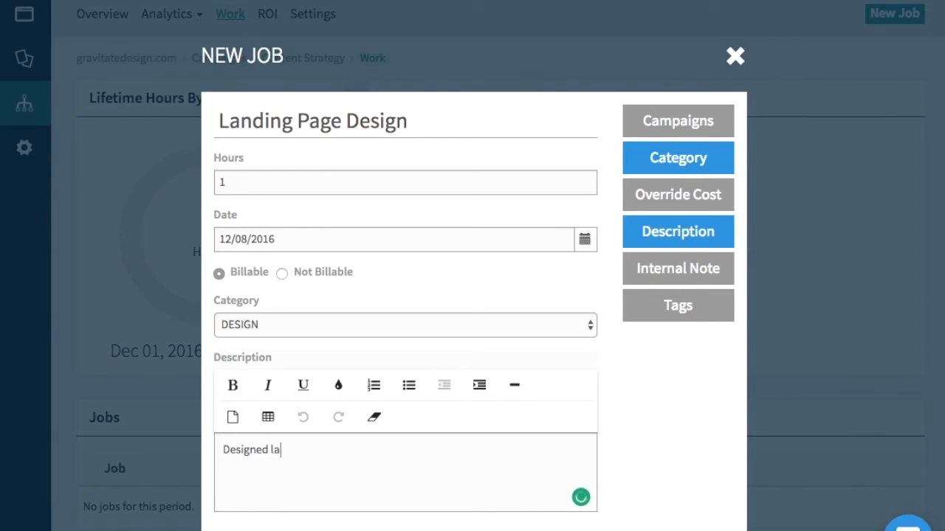
pyautogui.write('nding page and se')
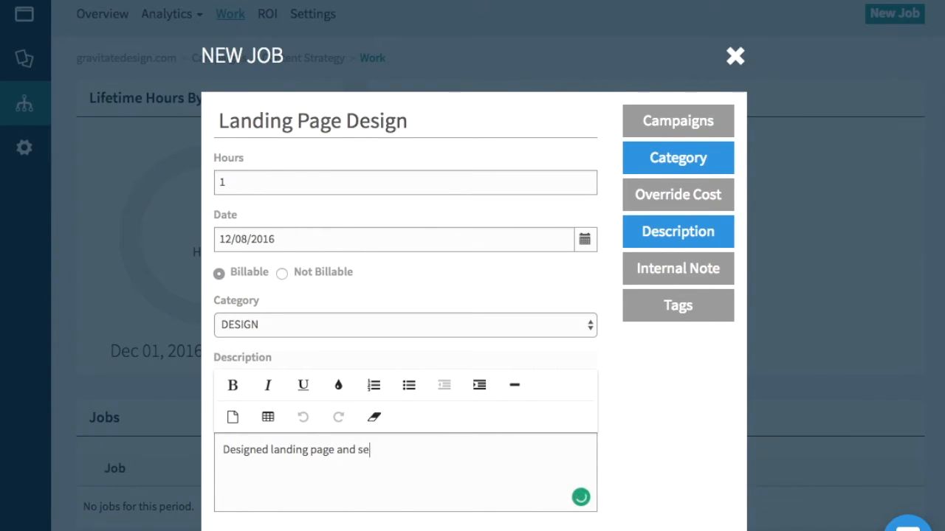
pyautogui.write('condary page ')
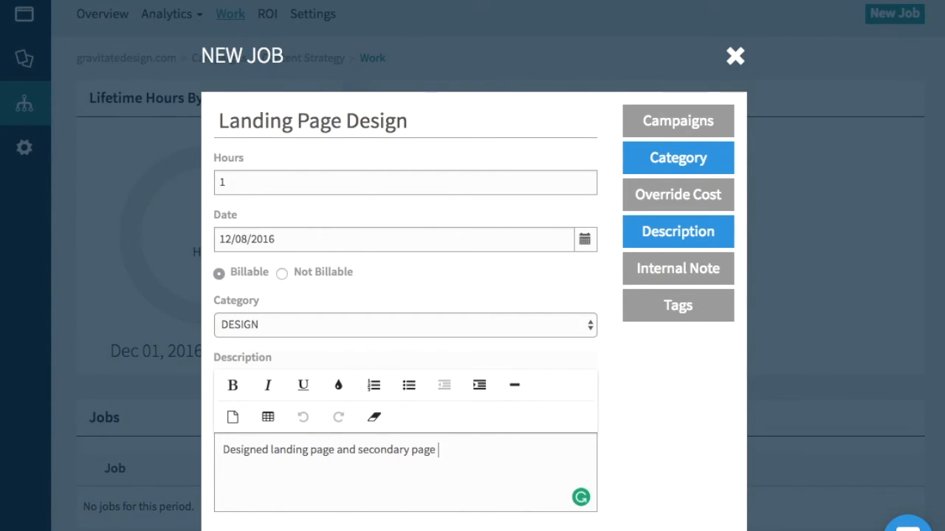
pyautogui.write('templates.')
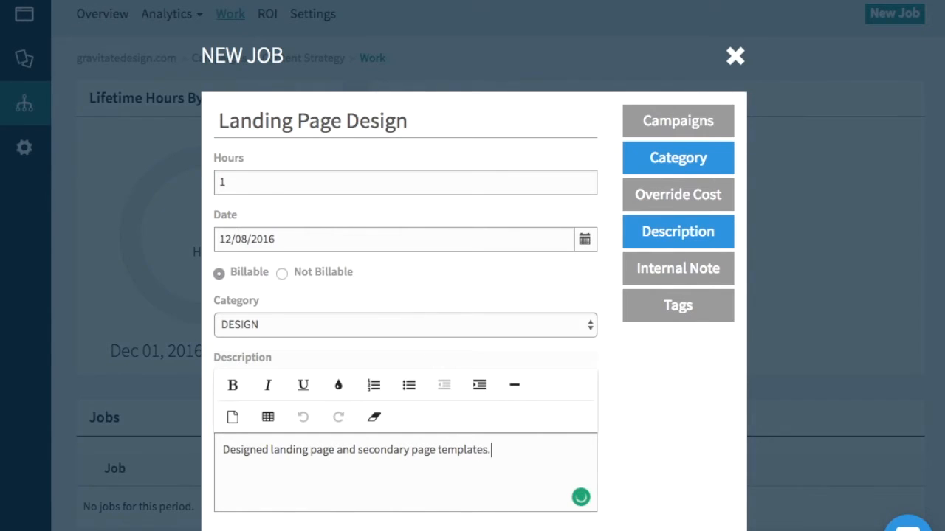
# Step: Assign the Landing Page Design job to the Content Strategy campaign and save it
pyautogui.scroll(-1, 678, 370)
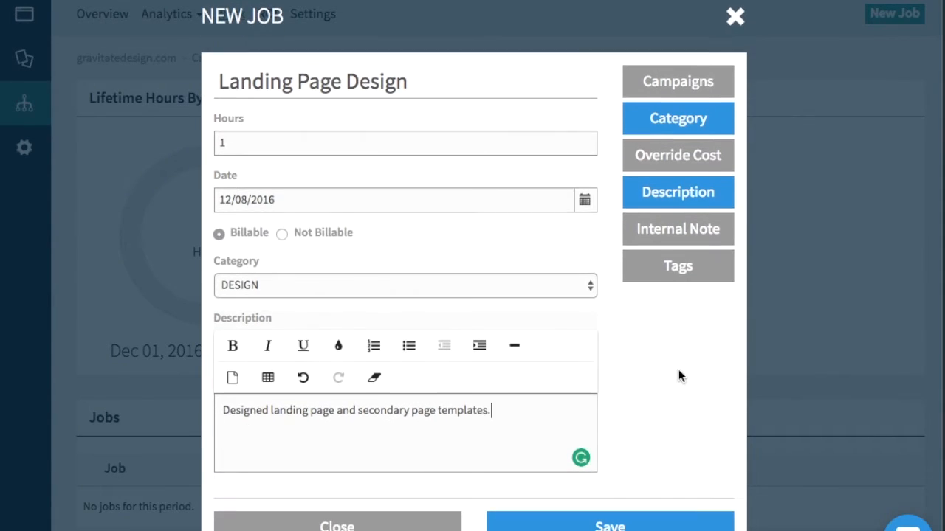
pyautogui.click(651, 94)
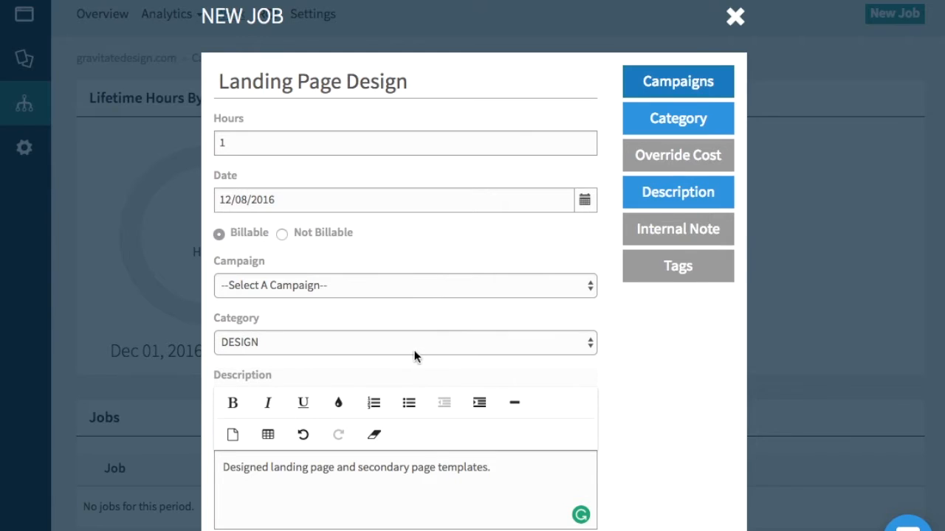
pyautogui.click(402, 291)
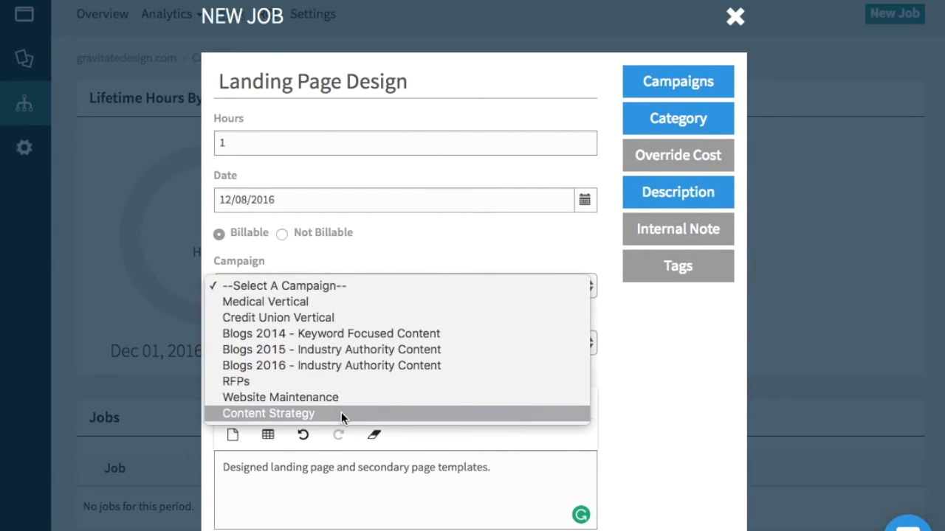
pyautogui.click(454, 413)
pyautogui.scroll(-1, 612, 408)
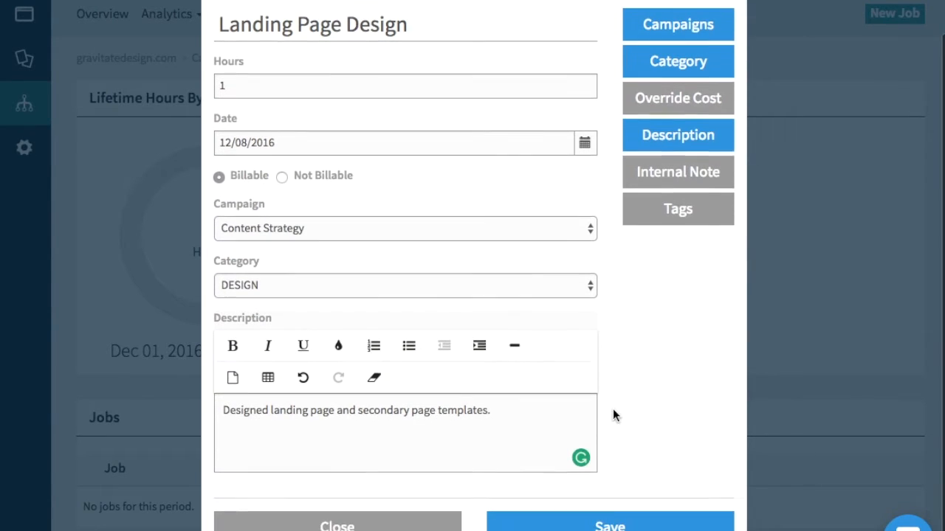
pyautogui.click(598, 525)
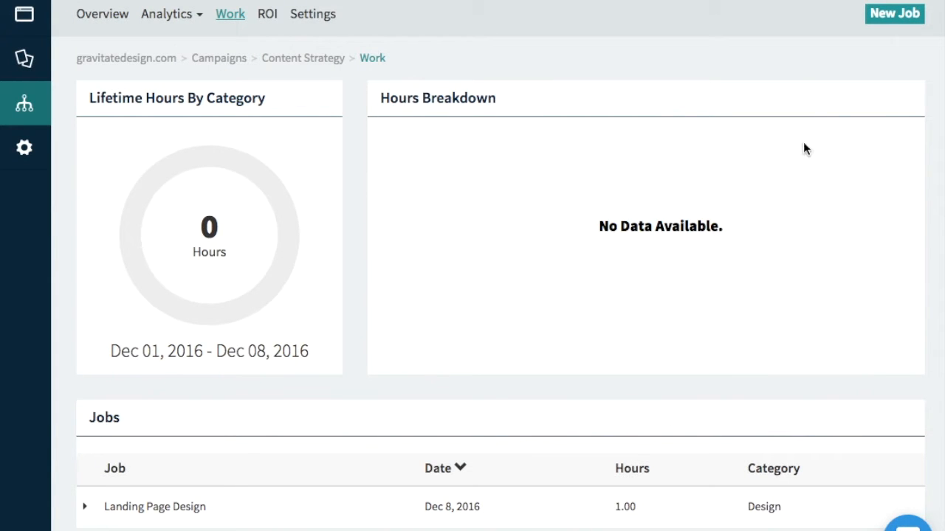
# Step: Start another new job named Google Adwords budget
pyautogui.click(897, 15)
pyautogui.write('P')
pyautogui.press('BackSpace')
pyautogui.write('Google Adwords budget')
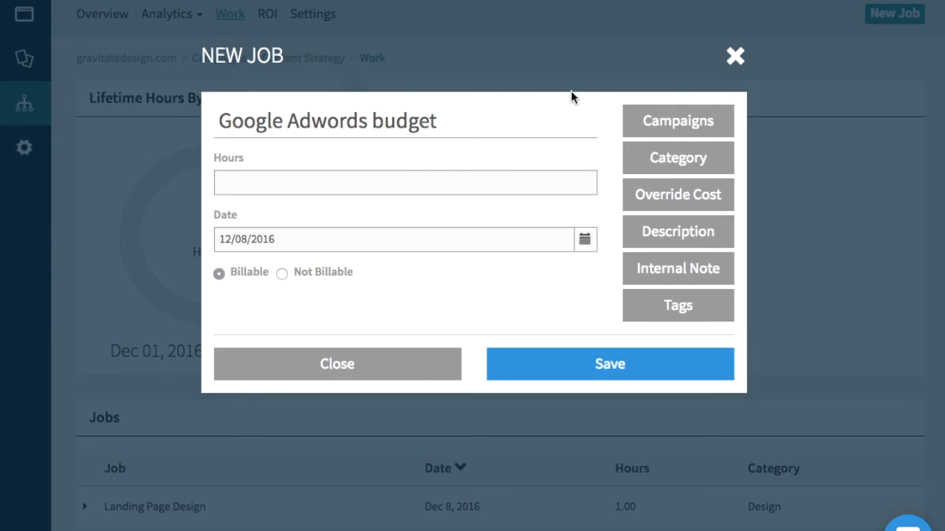
# Step: Override the cost of the Google Adwords budget job with $500
pyautogui.click(637, 205)
pyautogui.click(336, 316)
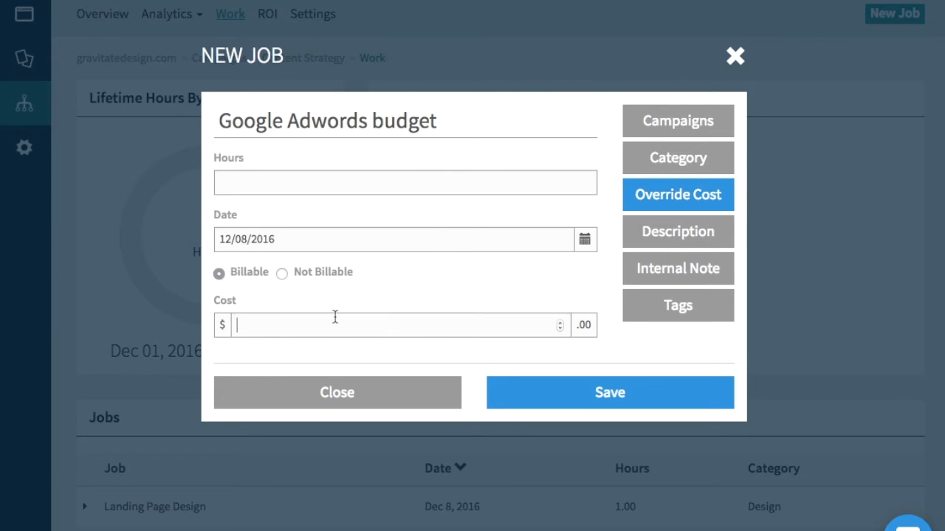
pyautogui.write('500.00')
pyautogui.press('BackSpace')
pyautogui.press('BackSpace')
pyautogui.press('BackSpace')
# Step: Add the description "Google Adowrds budget for Content Strategy Campaign" to the budget job
pyautogui.click(673, 231)
pyautogui.click(376, 456)
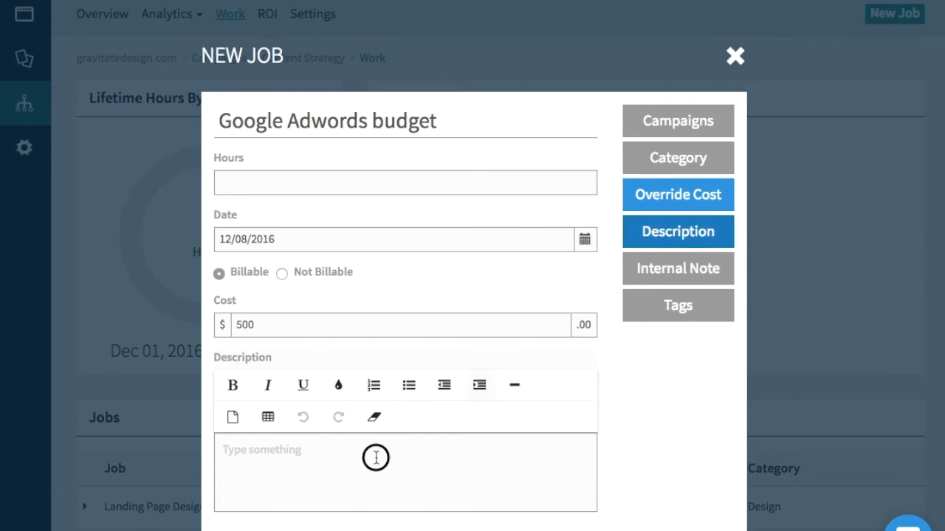
pyautogui.write('Goo')
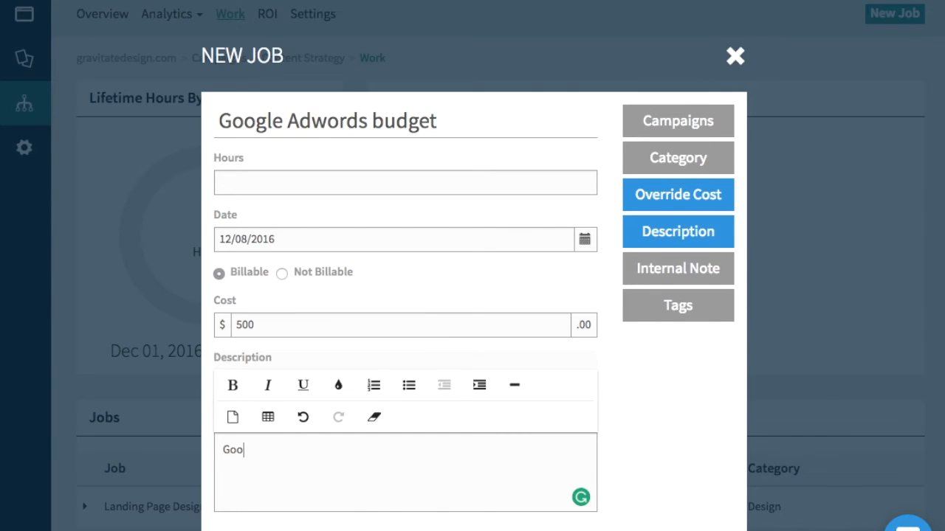
pyautogui.write('gle Adowrds bud')
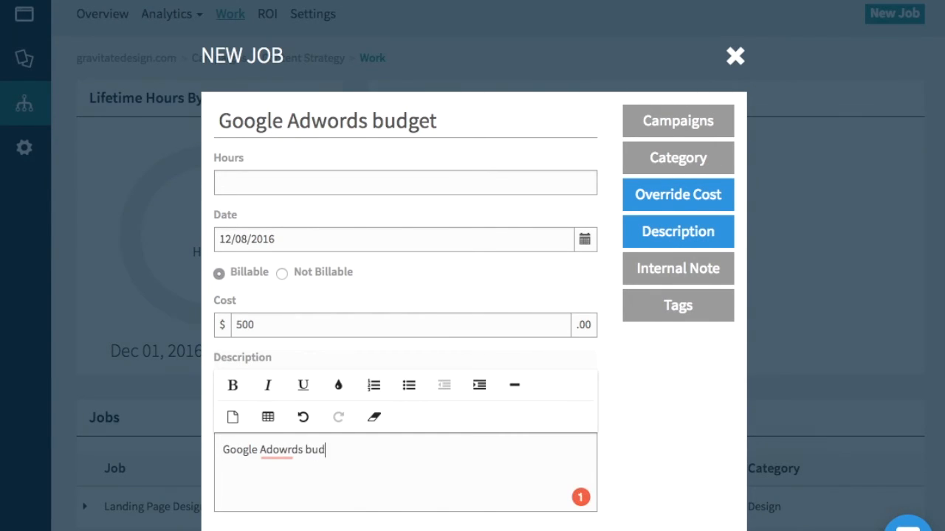
pyautogui.write('get for Content Stra')
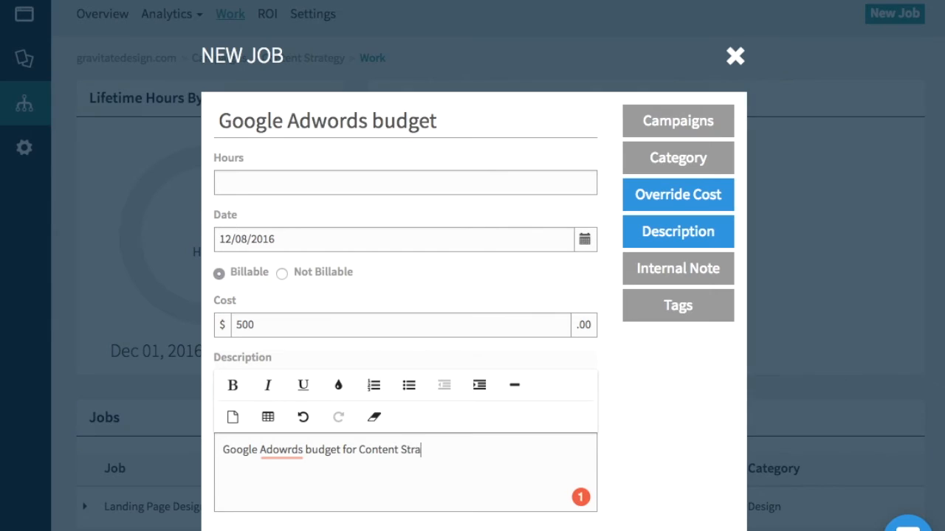
pyautogui.write('tegy Campaign')
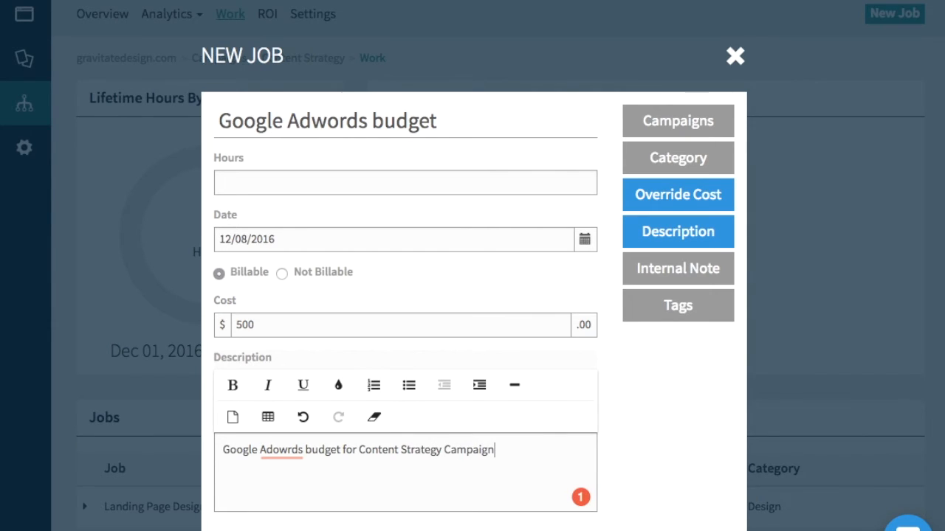
# Step: Assign the Google Adwords budget job to the Content Strategy campaign
pyautogui.click(680, 127)
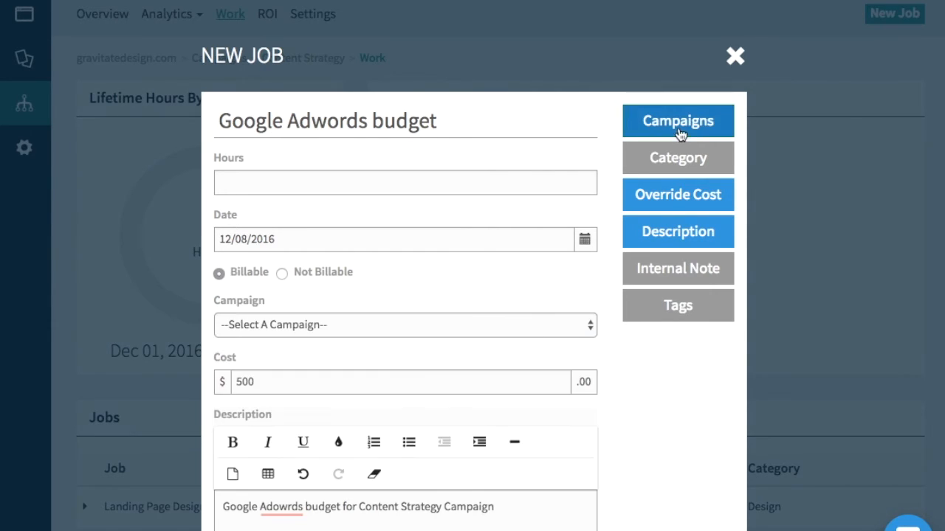
pyautogui.click(395, 329)
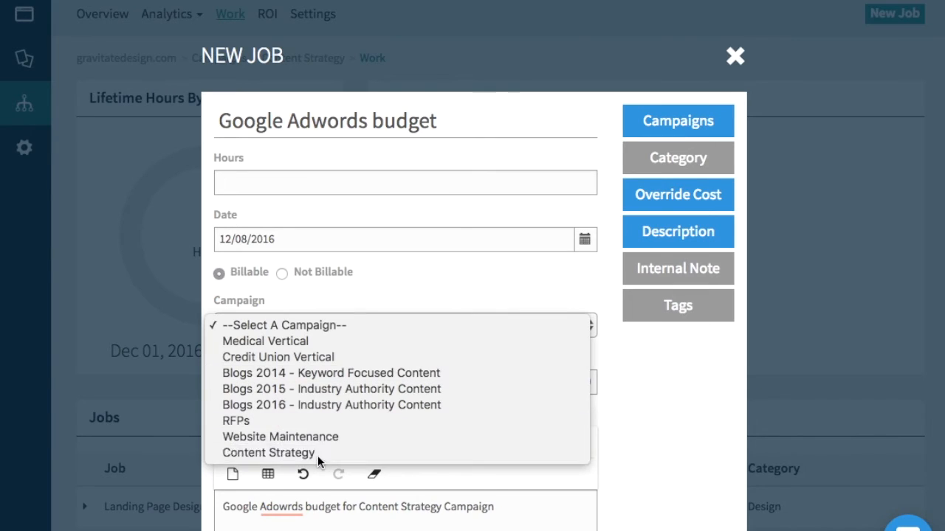
pyautogui.click(378, 452)
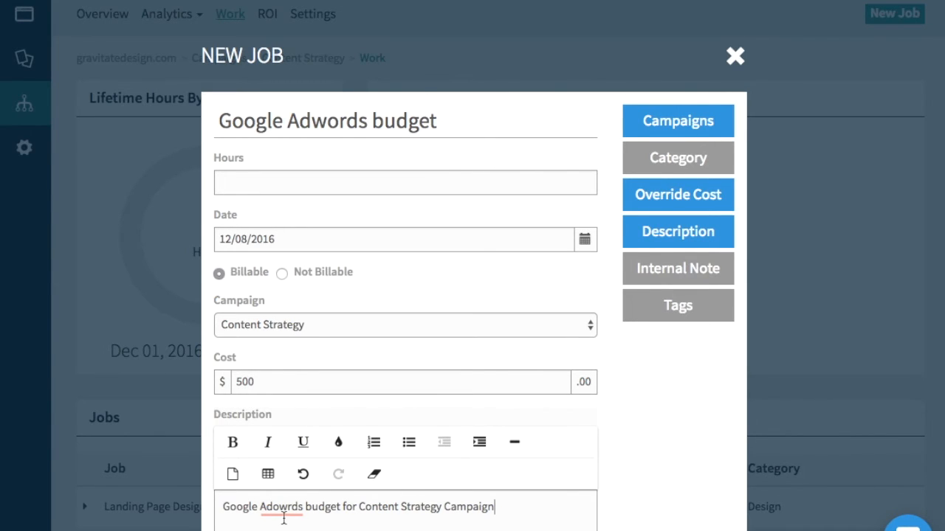
# Step: Correct the misspelled word in the budget job's description to Adwords and save the job
pyautogui.moveTo(283, 519)
pyautogui.click(392, 409)
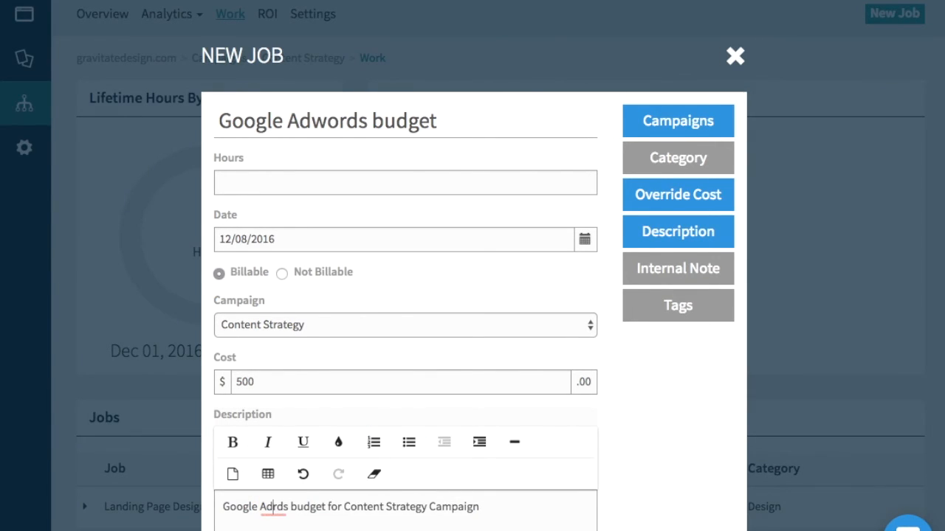
pyautogui.scroll(-2, 681, 460)
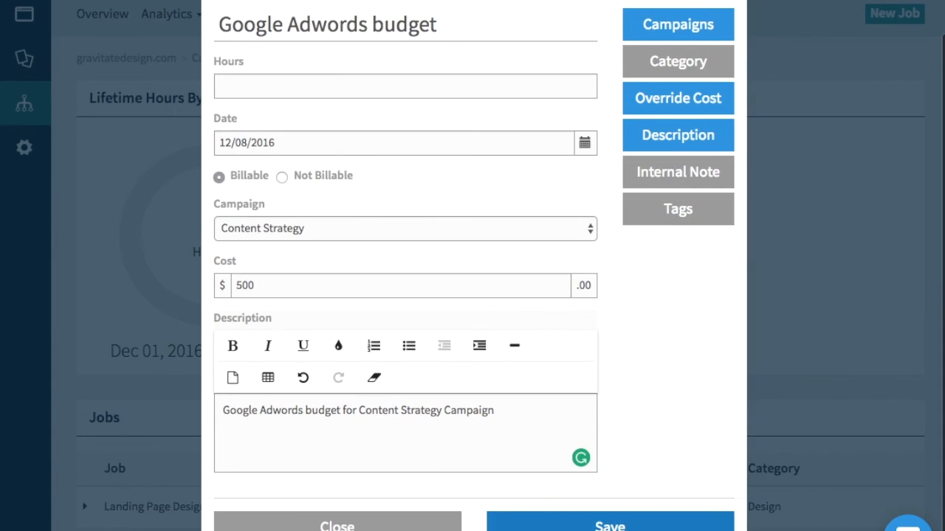
pyautogui.click(605, 522)
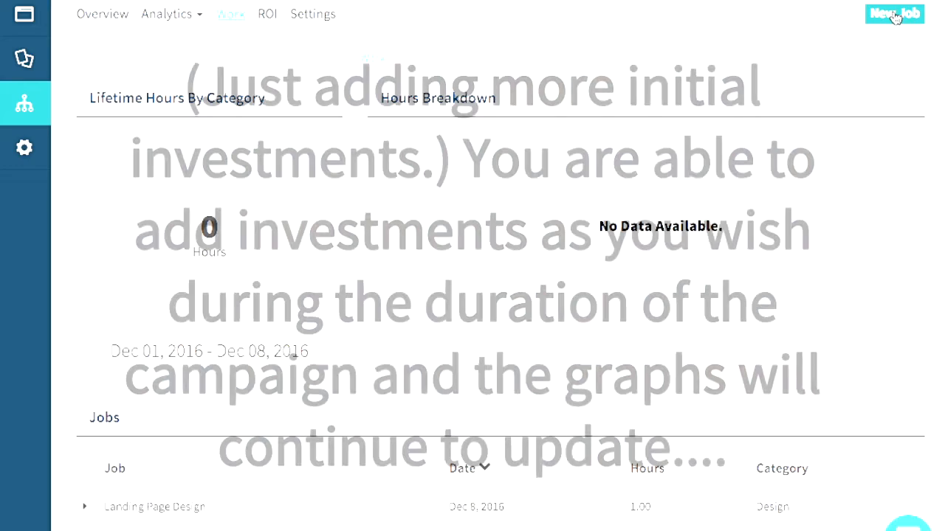
# Step: Log a new Content Creation job with 2 hours in the Content category, adding the text "for landing"
pyautogui.click(894, 13)
pyautogui.write('Content Creation')
pyautogui.click(679, 162)
pyautogui.click(465, 328)
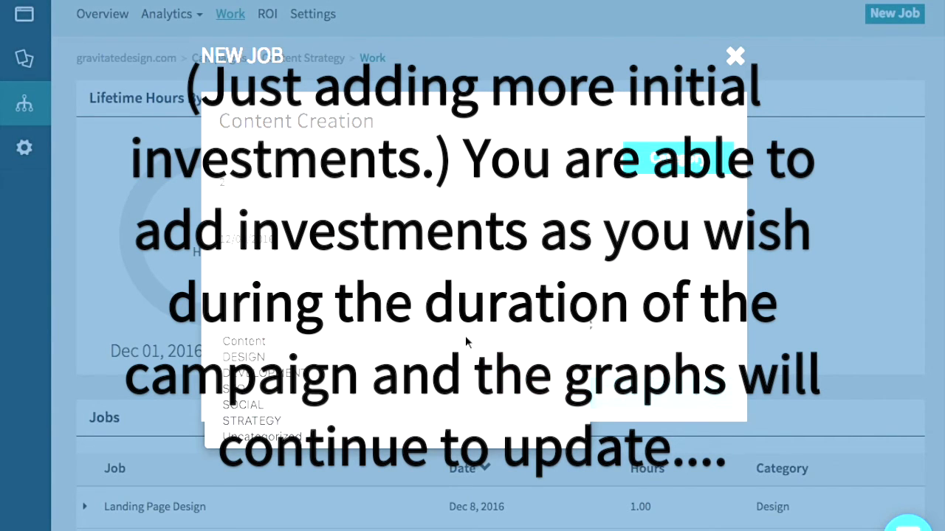
pyautogui.click(464, 340)
pyautogui.click(672, 127)
pyautogui.write('for landing')
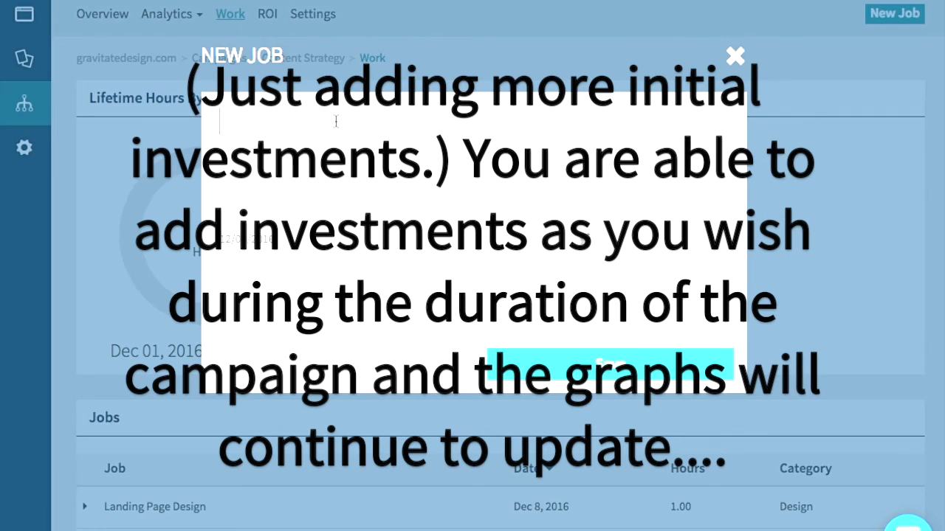
# Step: Enter a new job named Development of Landing Page with 1 hour, assigned to the Content Strategy campaign
pyautogui.write('Development of Landing Page')
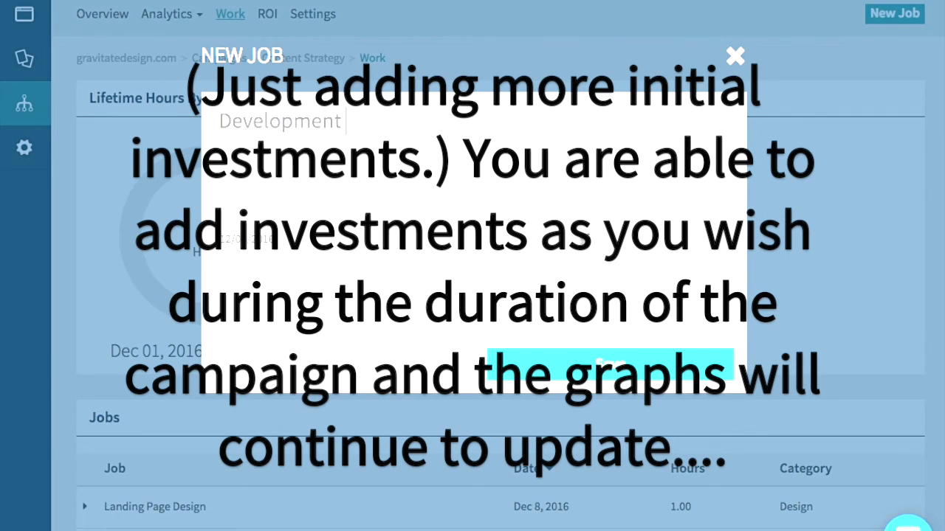
pyautogui.press('Tab')
pyautogui.write('1')
pyautogui.click(678, 121)
pyautogui.click(318, 324)
pyautogui.click(301, 453)
# Step: Put the Development of Landing Page job in the DEVELOPMENT category and save it
pyautogui.click(678, 156)
pyautogui.click(324, 363)
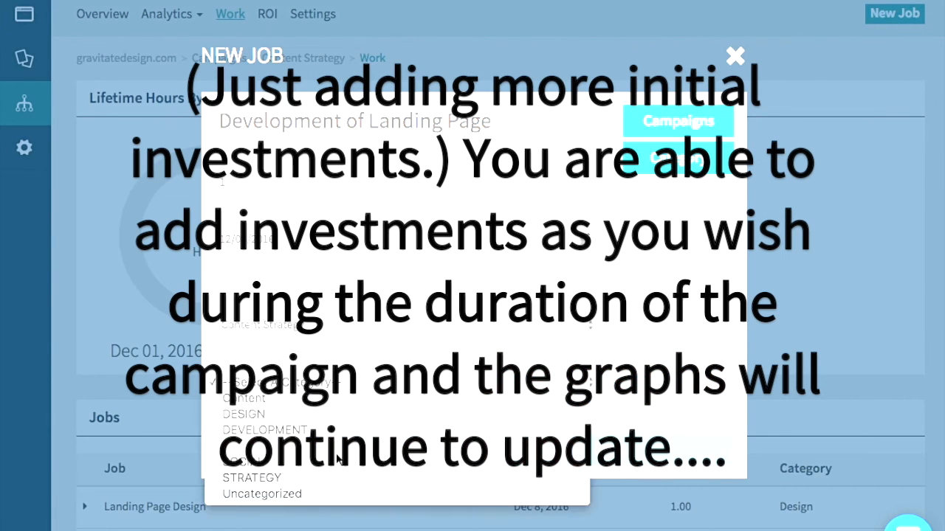
pyautogui.click(325, 430)
pyautogui.click(654, 429)
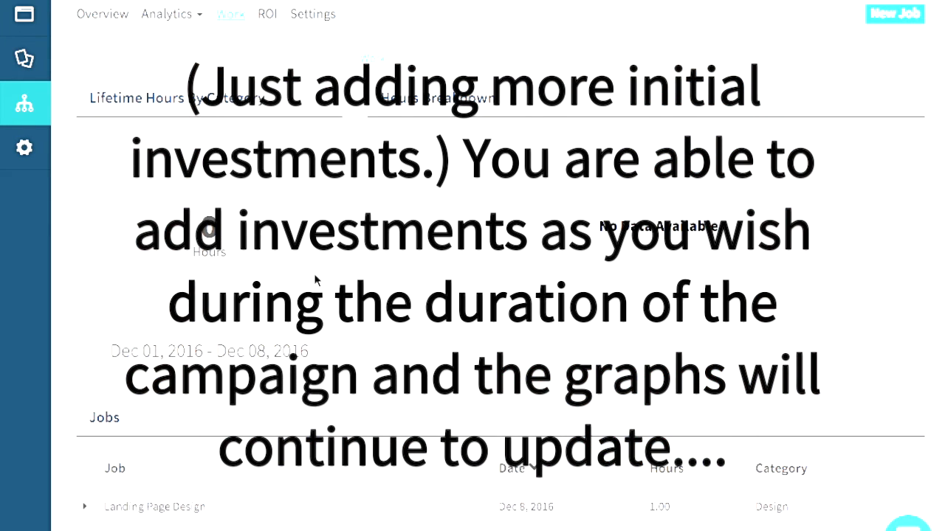